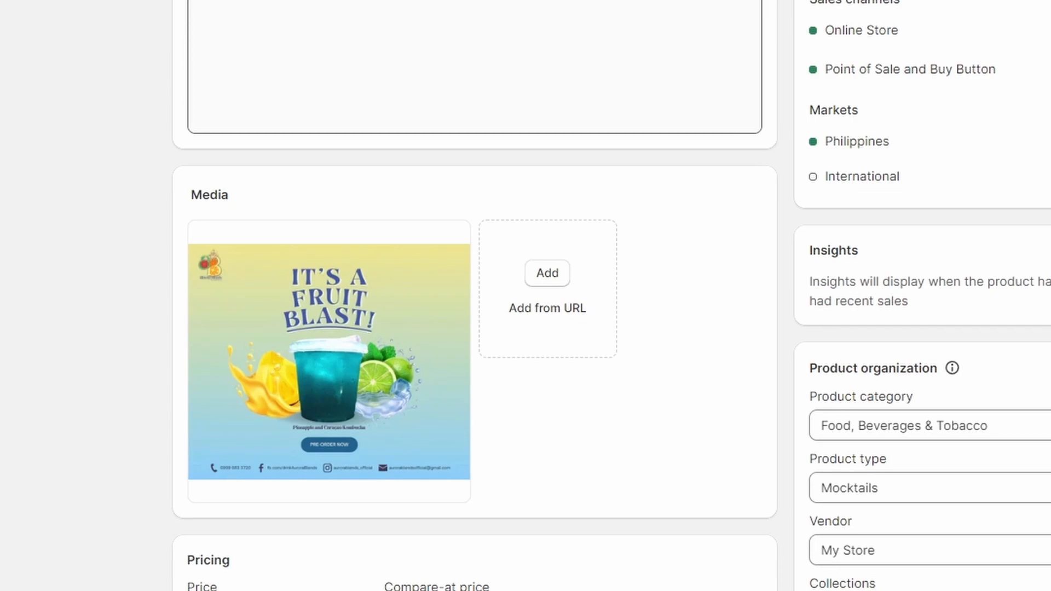
Step: Scroll through the product's media and pricing sections
scroll(328, 301, down, 2)
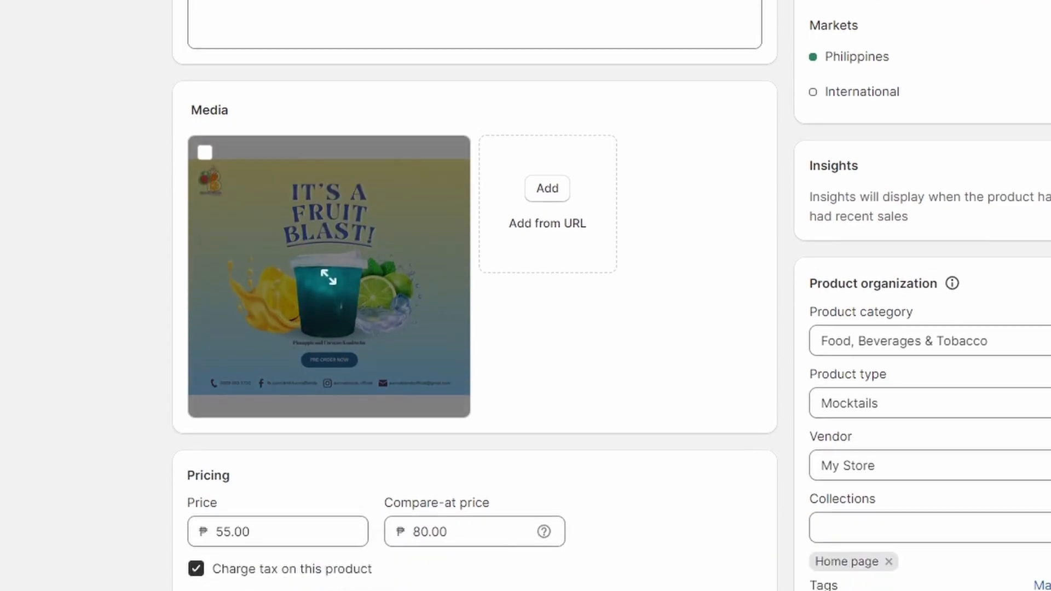
scroll(474, 296, down, 2)
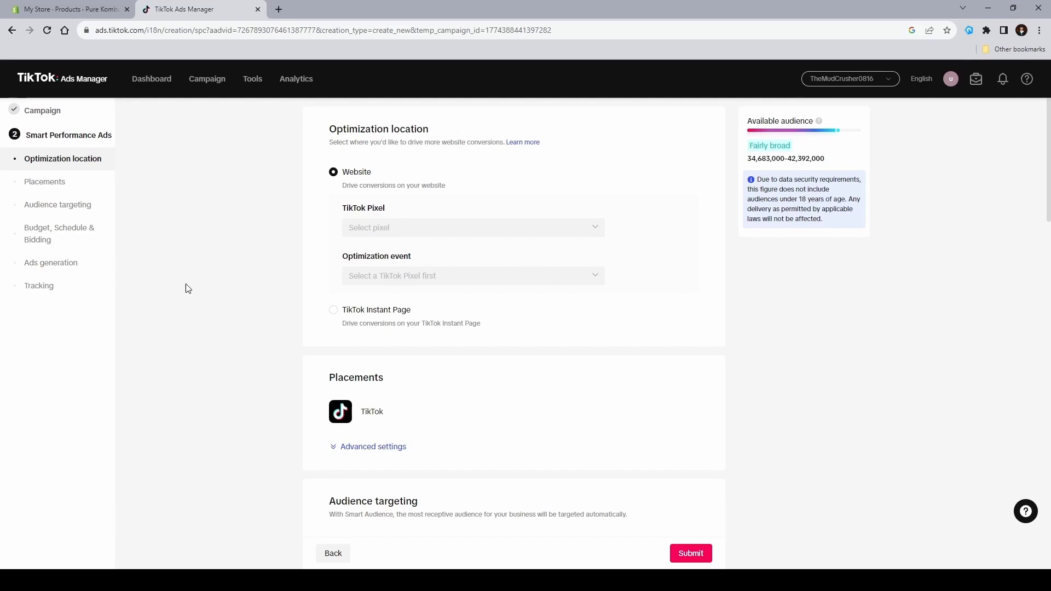
Step: Return to the campaign step, review the campaign name, and continue to the Smart Performance Ads settings
click(42, 111)
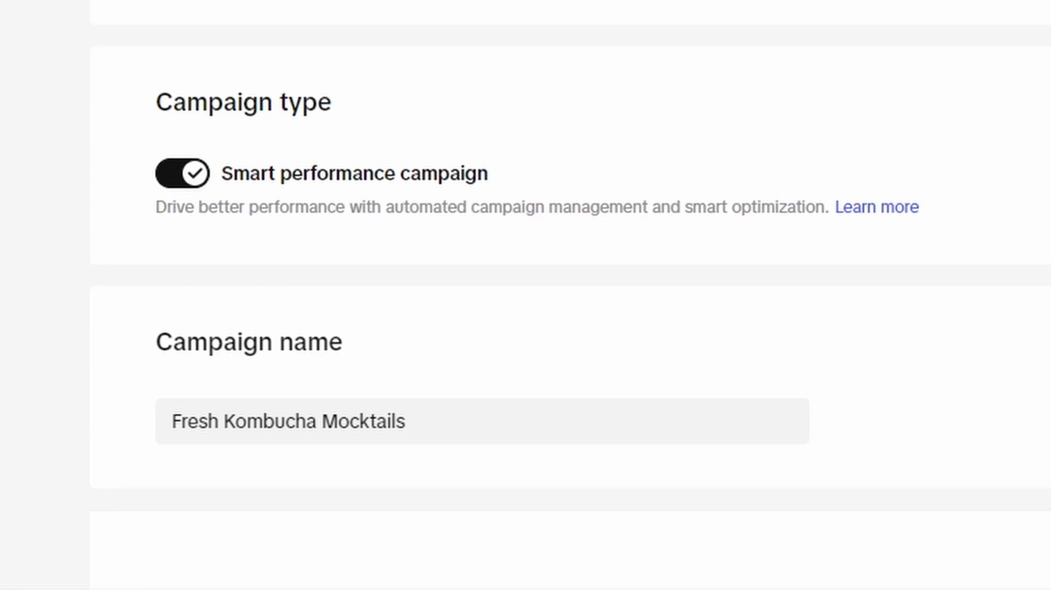
drag(496, 418, 94, 403)
click(470, 342)
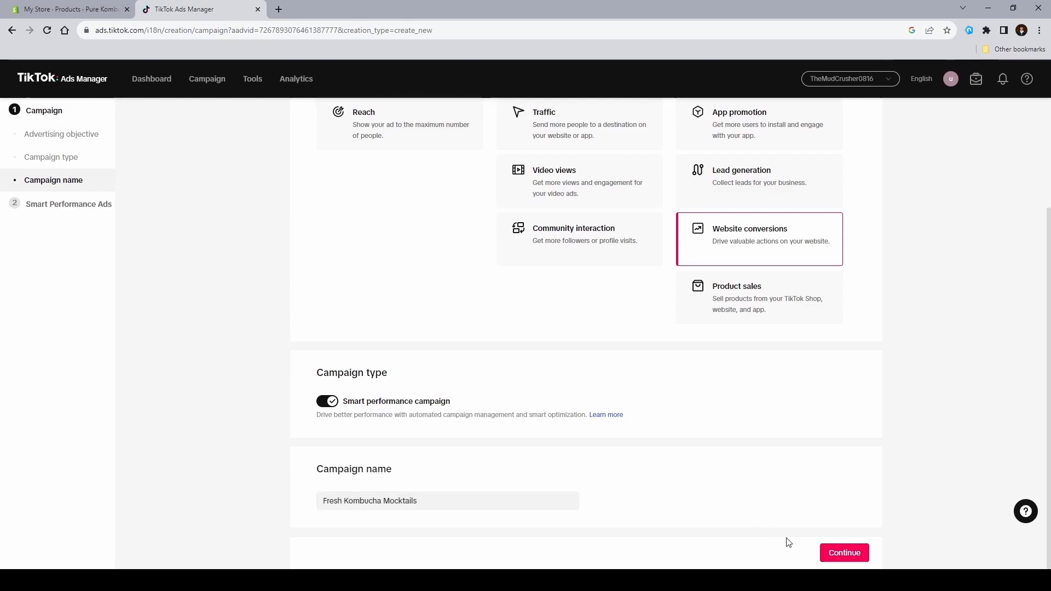
click(823, 553)
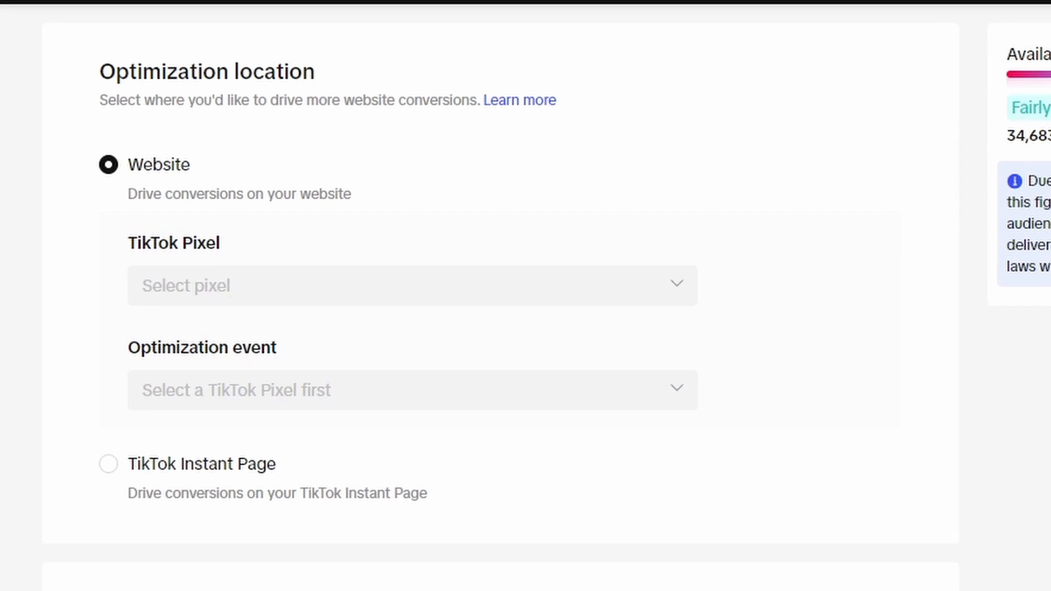
Step: Set the audience targeting languages to English
scroll(501, 295, down, 6)
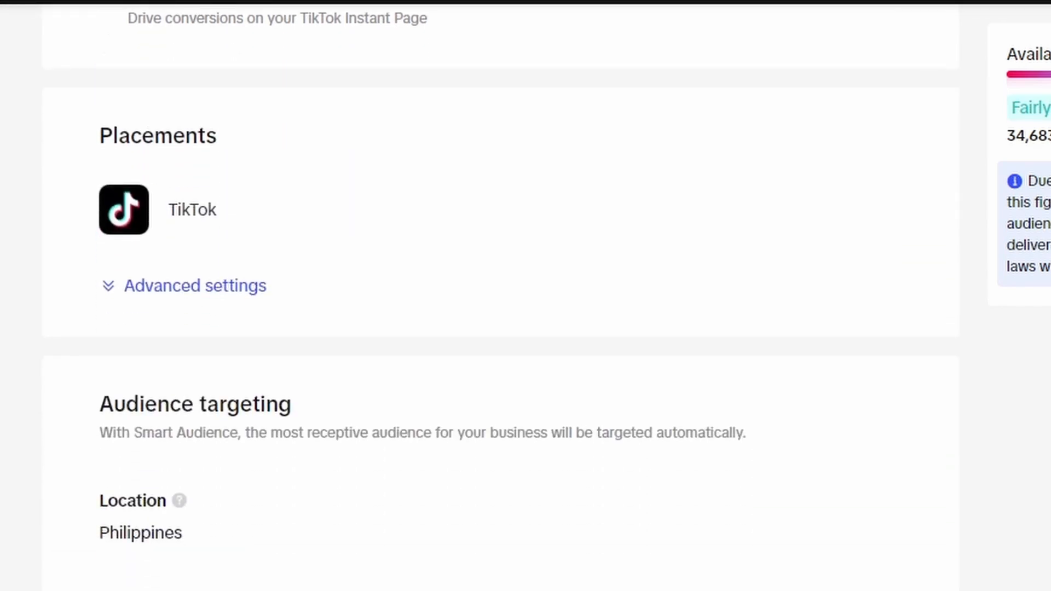
scroll(501, 296, down, 2)
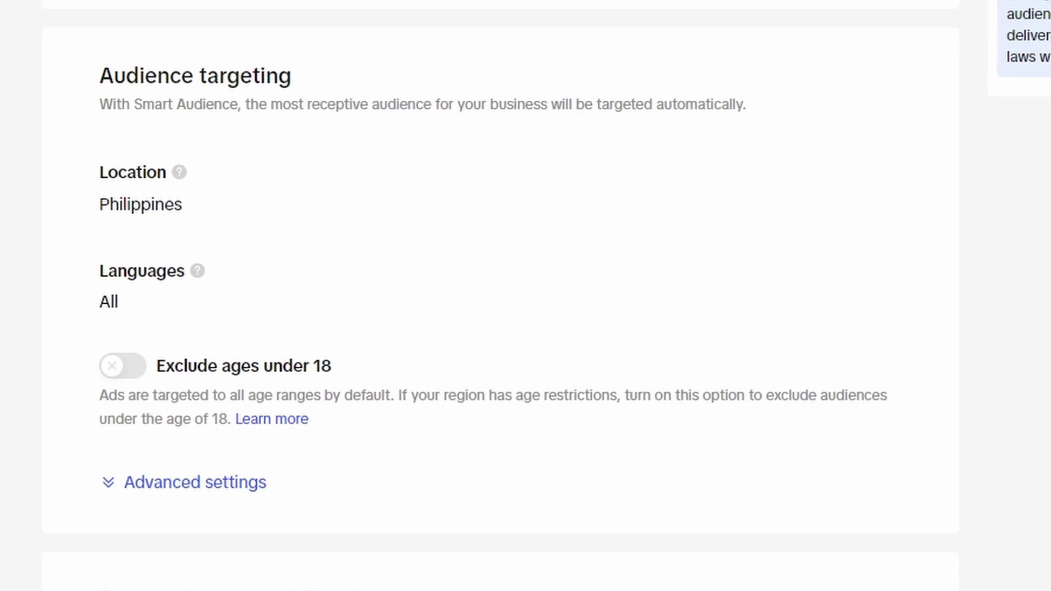
mouse_move(133, 198)
mouse_move(232, 290)
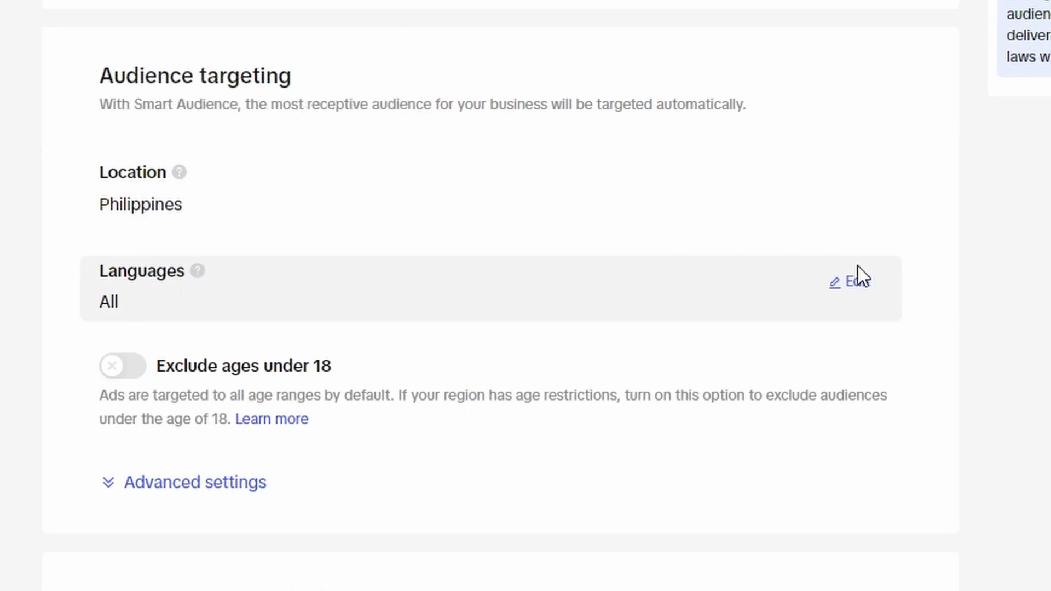
click(854, 281)
click(436, 324)
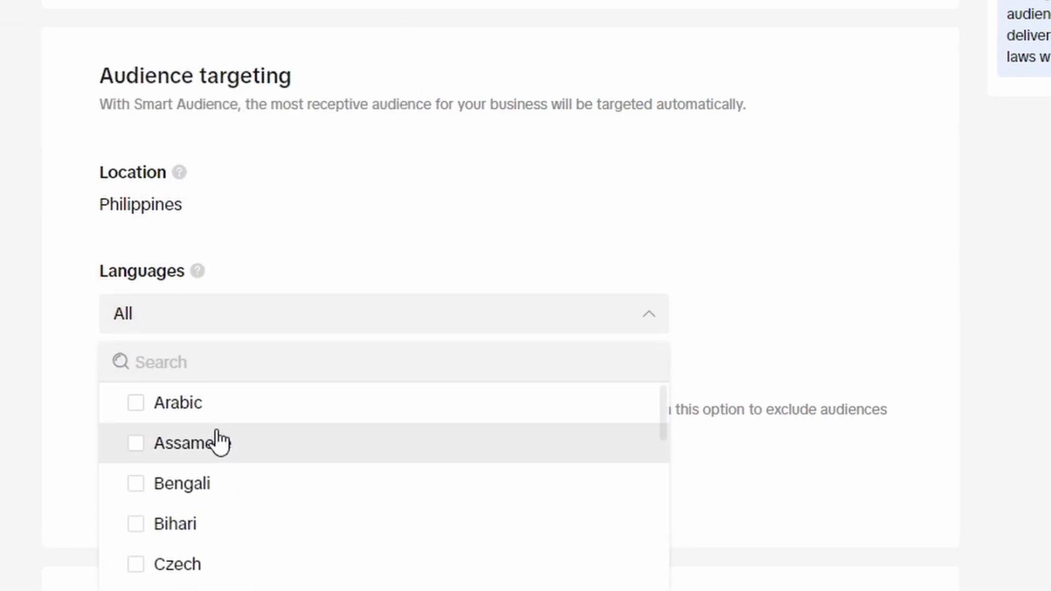
click(212, 364)
text(e)
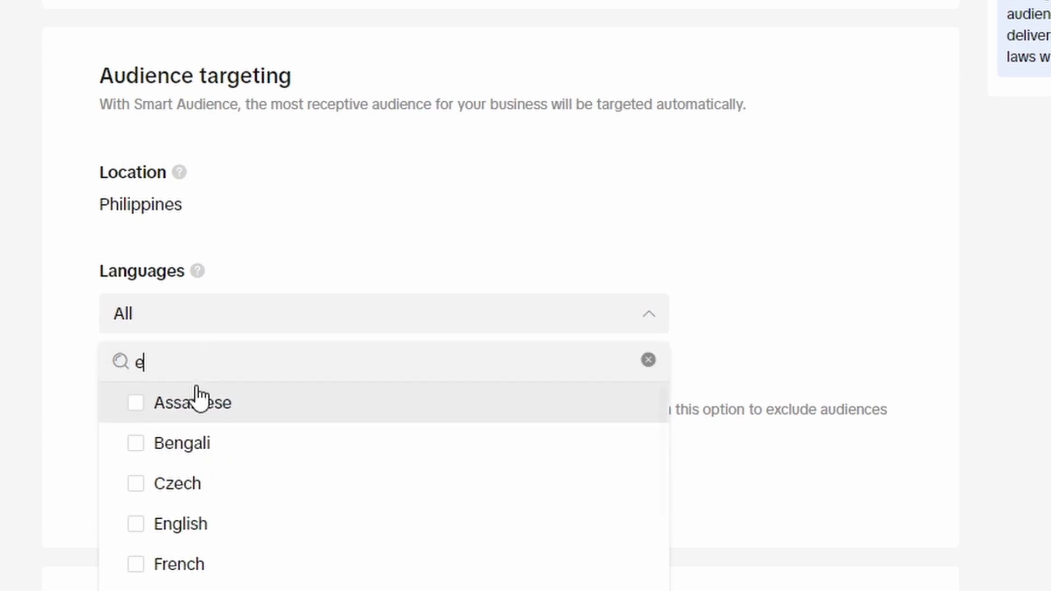
text(ng)
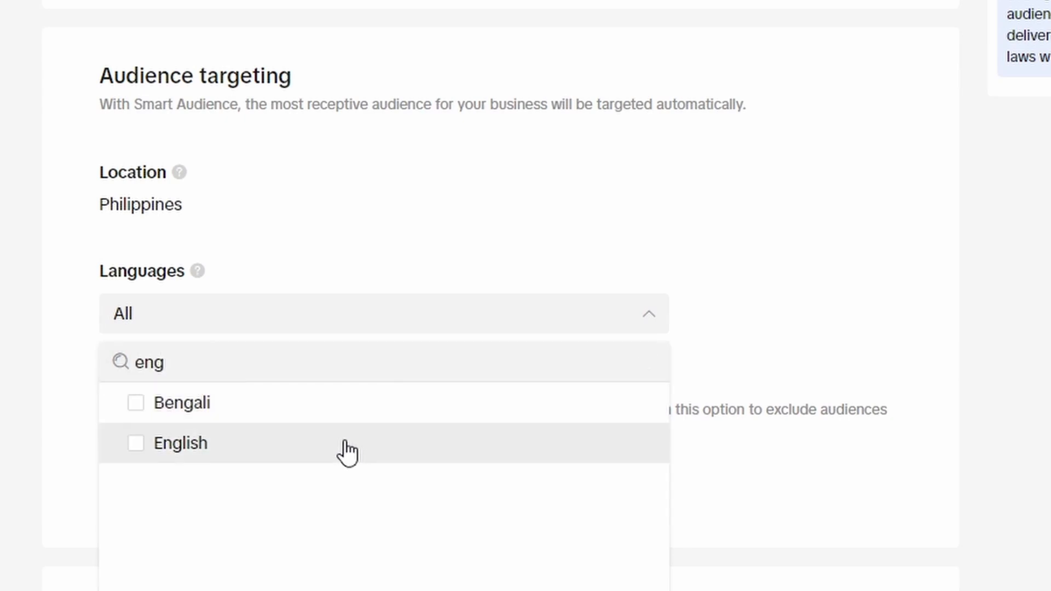
click(347, 442)
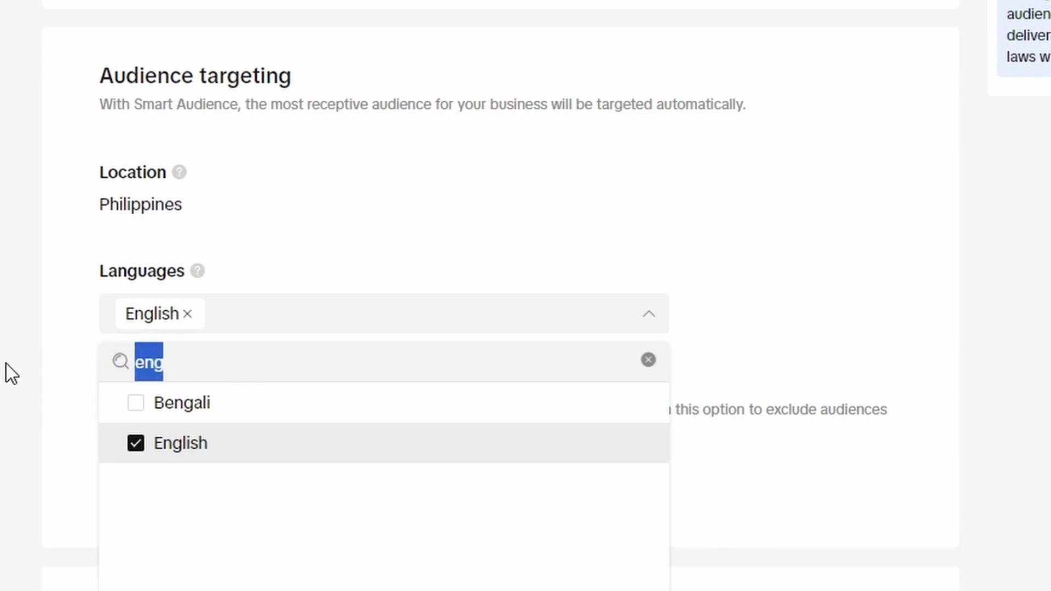
text(taga)
key(BackSpace)
key(BackSpace)
key(BackSpace)
key(BackSpace)
text(fi)
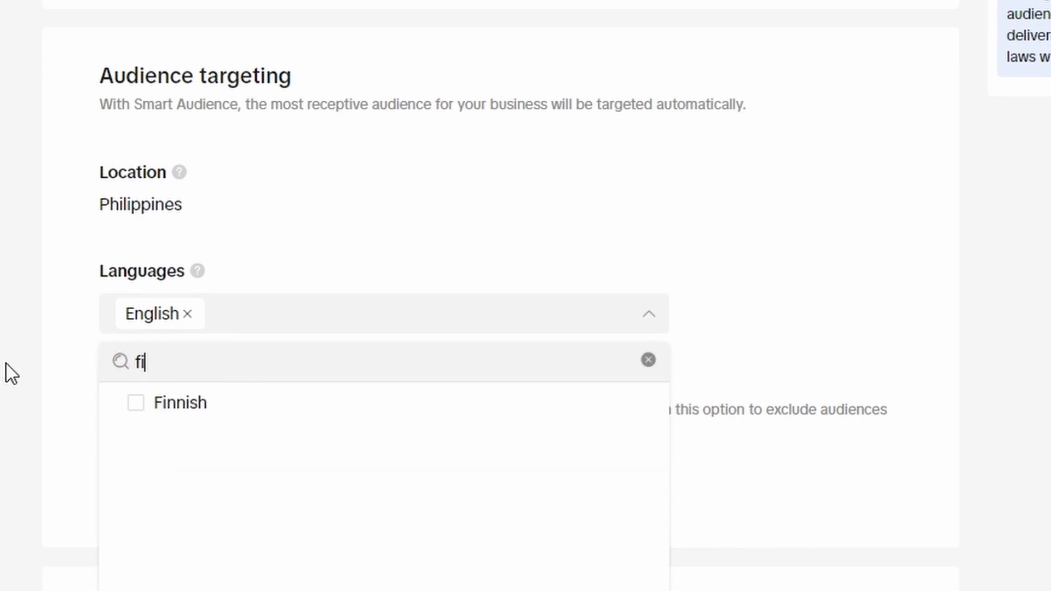
key(BackSpace)
key(BackSpace)
click(68, 386)
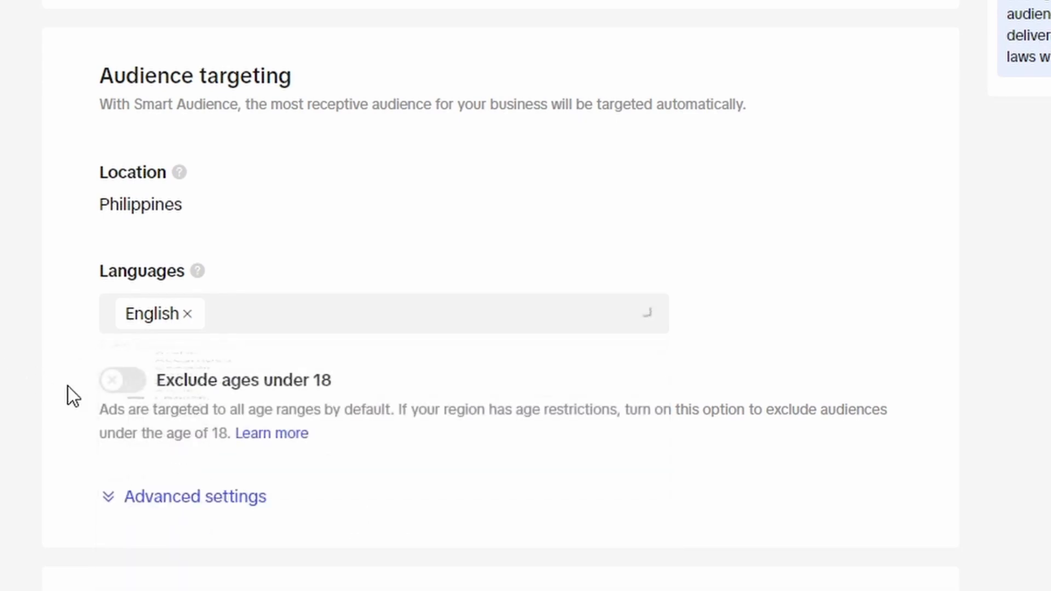
Step: Review the budget, schedule, dayparting and bid strategy settings
scroll(215, 291, down, 4)
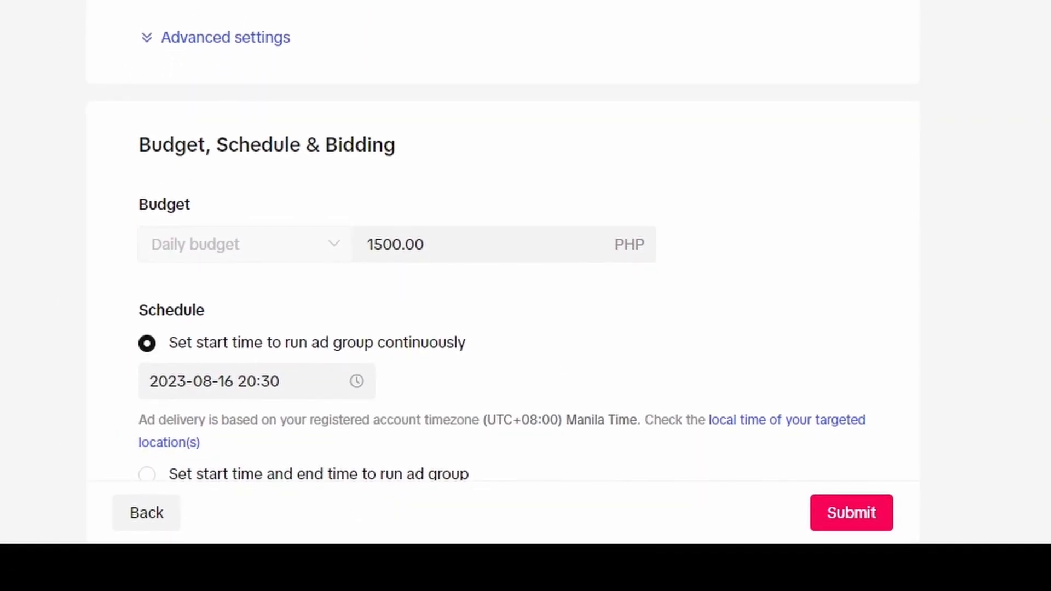
scroll(526, 246, down, 2)
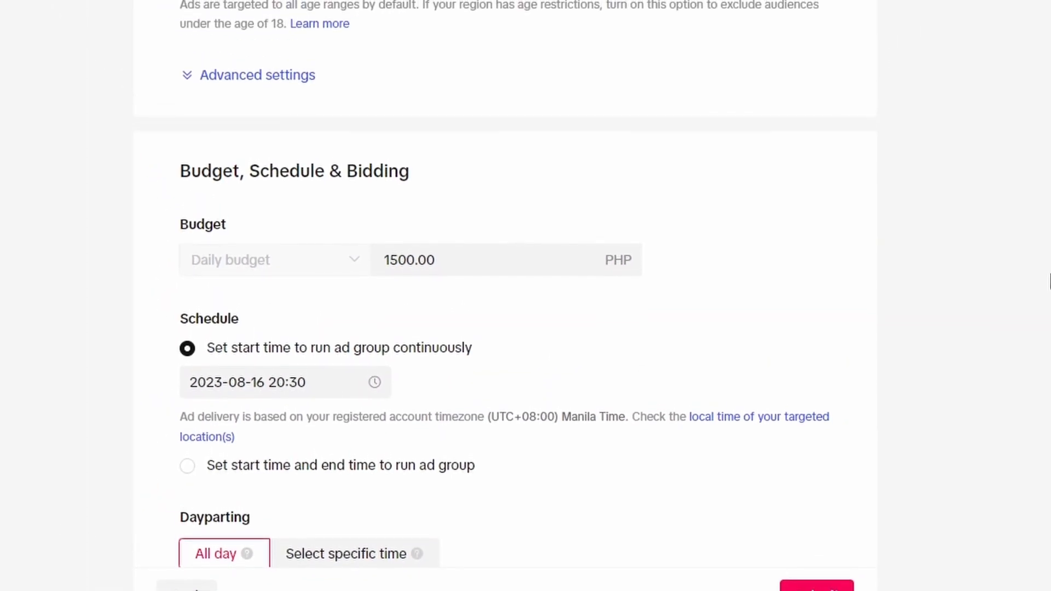
scroll(1049, 310, down, 2)
scroll(1050, 312, down, 1)
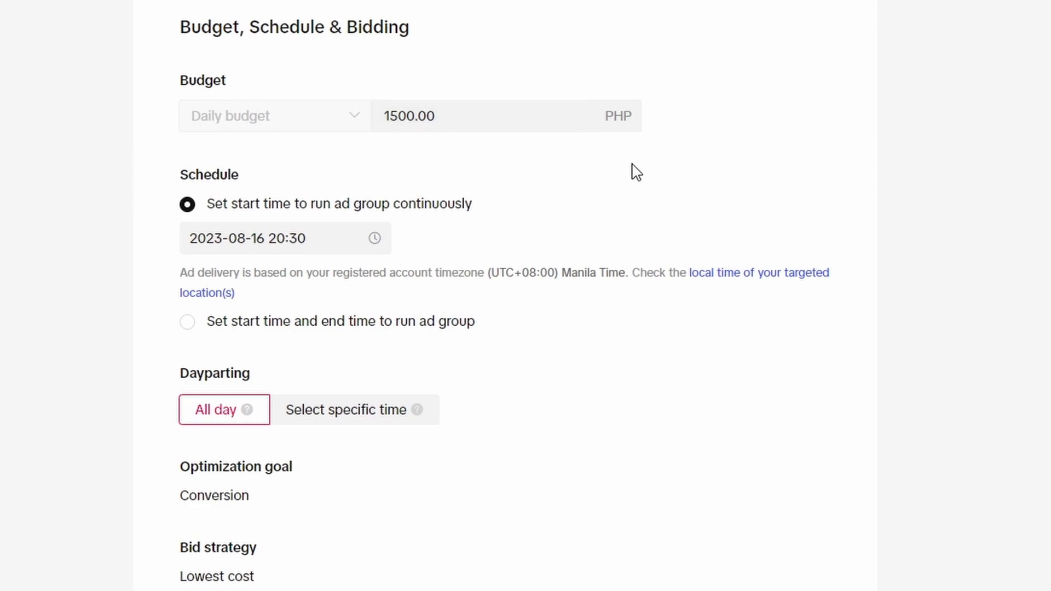
scroll(622, 178, down, 1)
scroll(624, 179, down, 1)
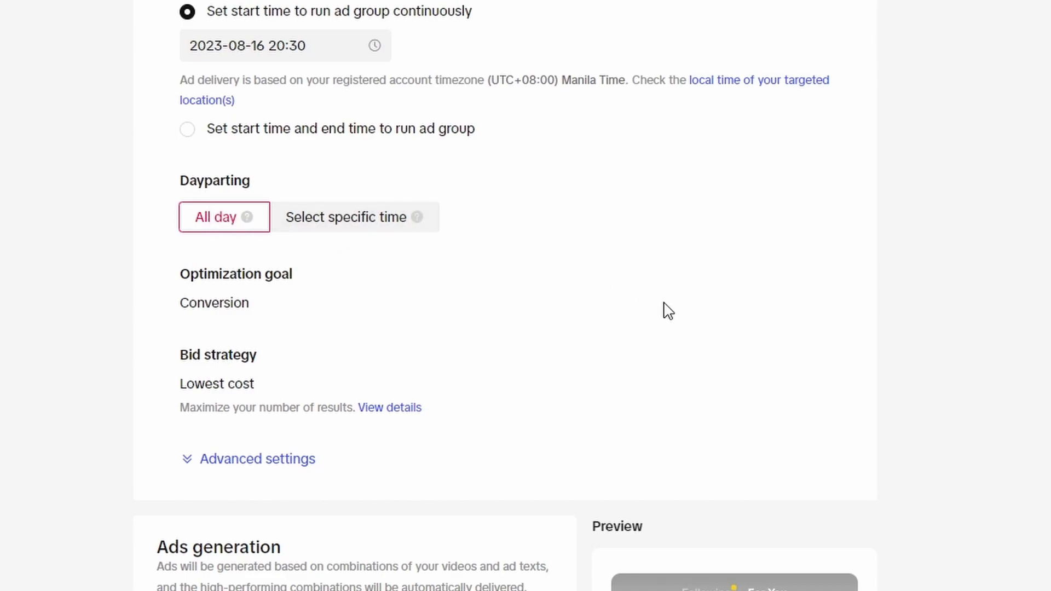
scroll(667, 310, down, 2)
scroll(529, 230, up, 1)
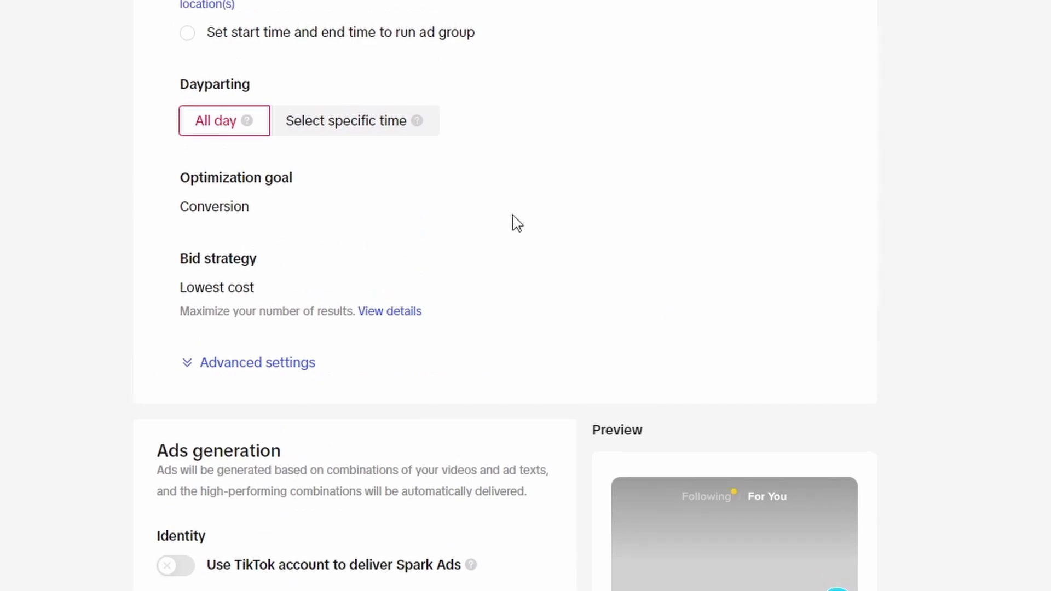
scroll(751, 238, down, 1)
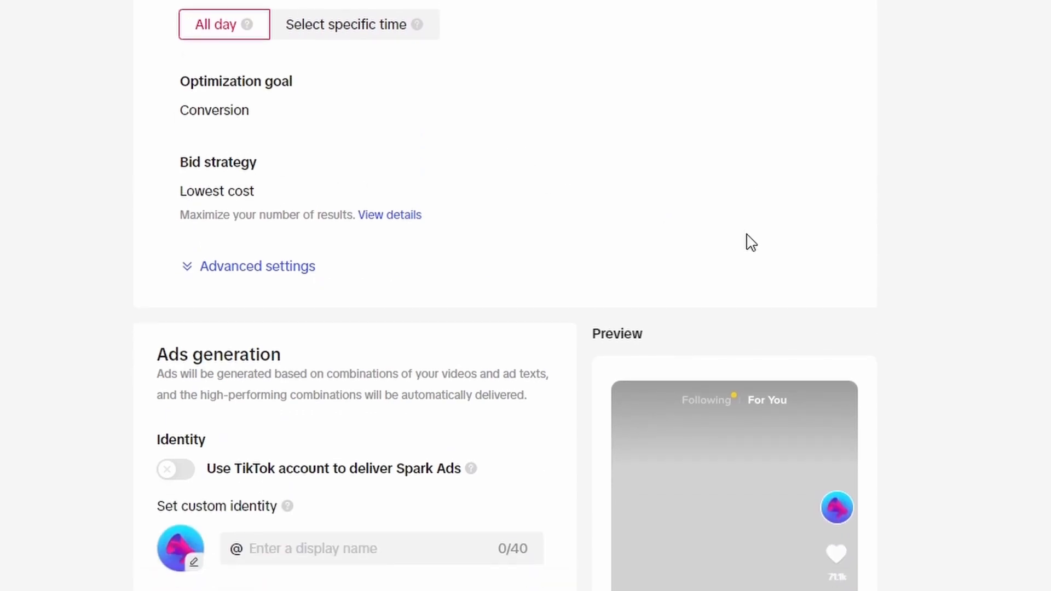
Step: Turn on using a TikTok account to deliver Spark Ads
scroll(751, 242, down, 3)
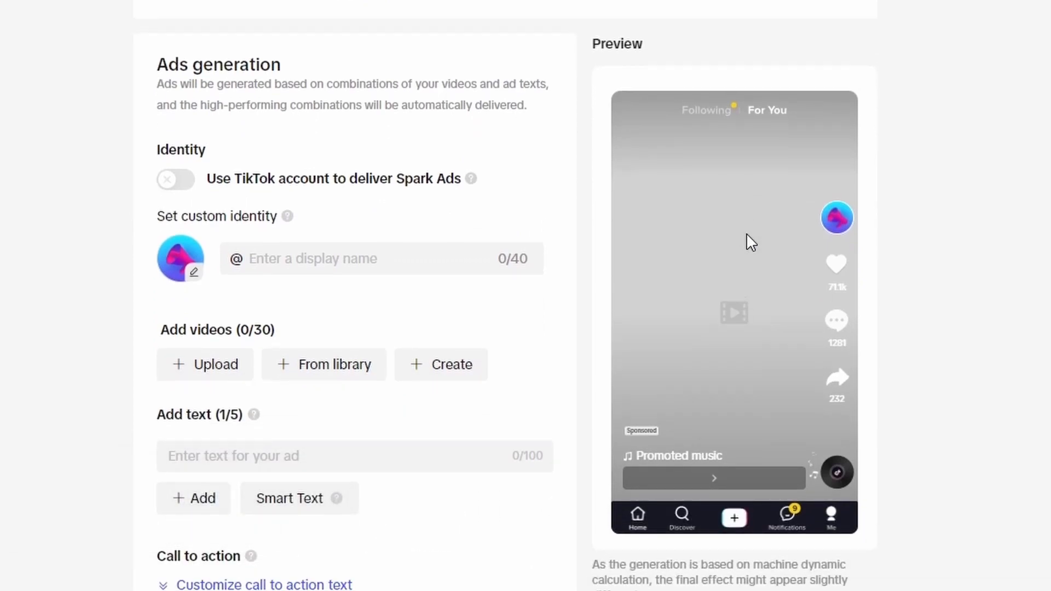
scroll(747, 234, down, 1)
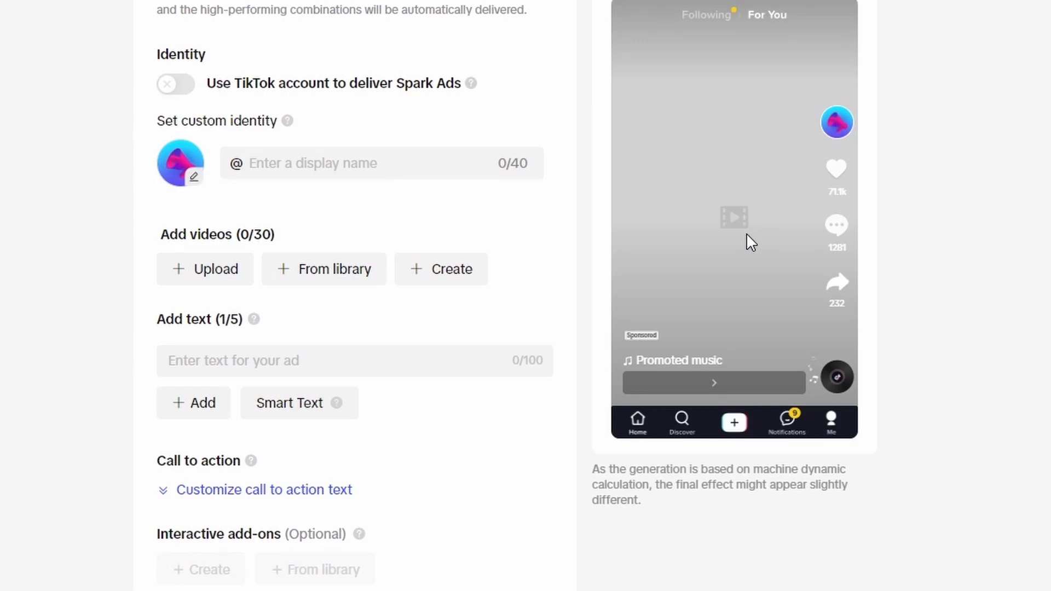
click(176, 84)
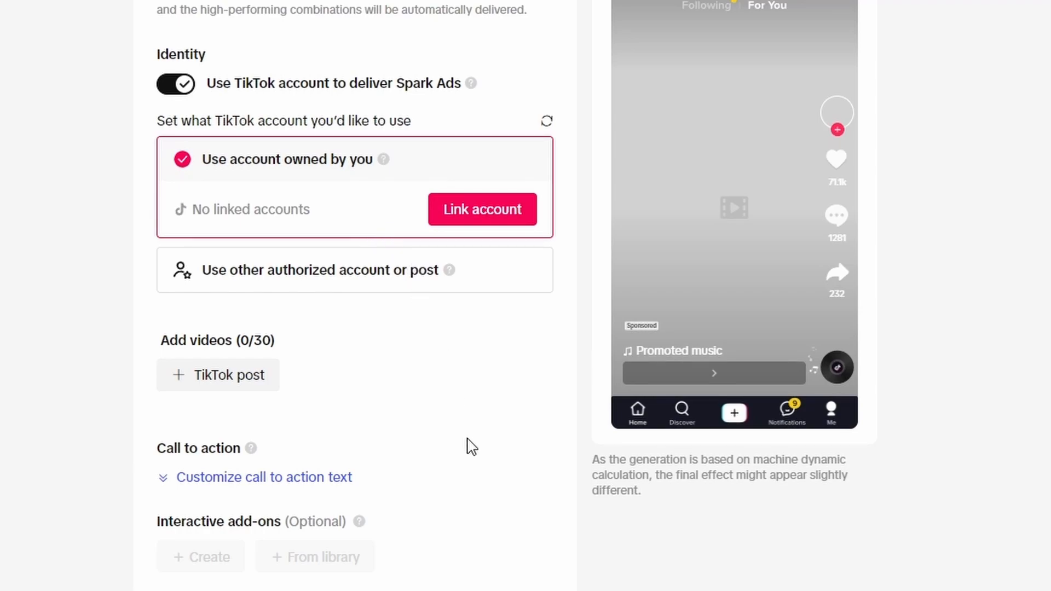
Step: Examine the destination and third-party tracking URL fields
scroll(467, 442, down, 3)
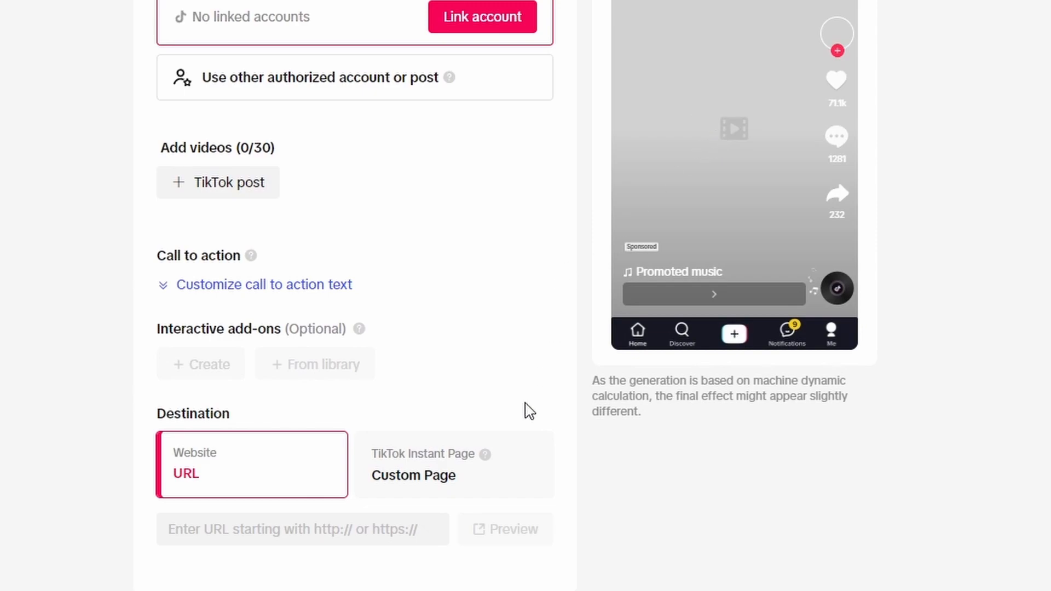
scroll(521, 417, down, 5)
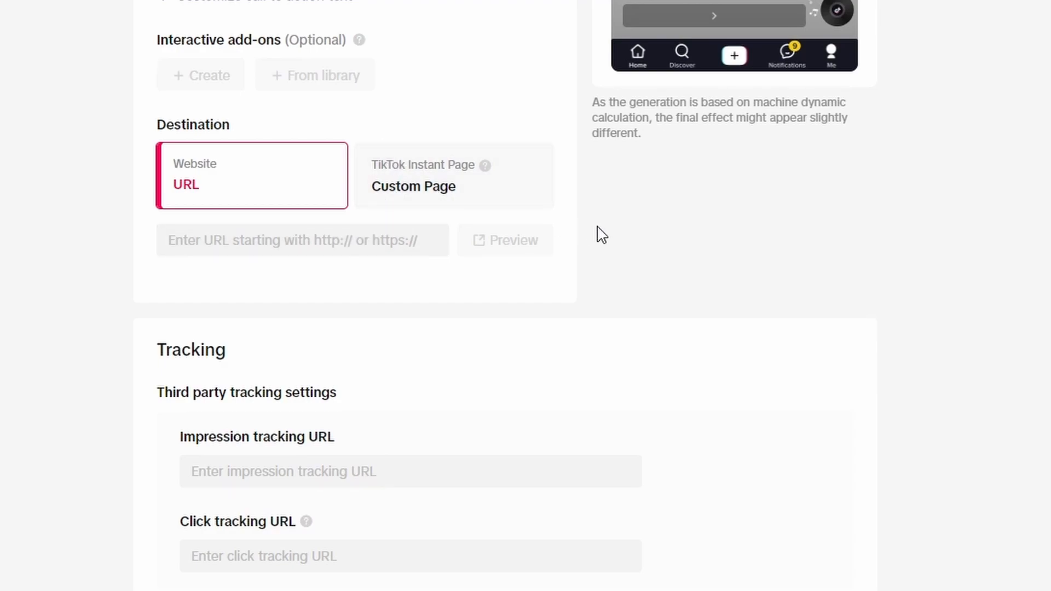
scroll(987, 363, down, 2)
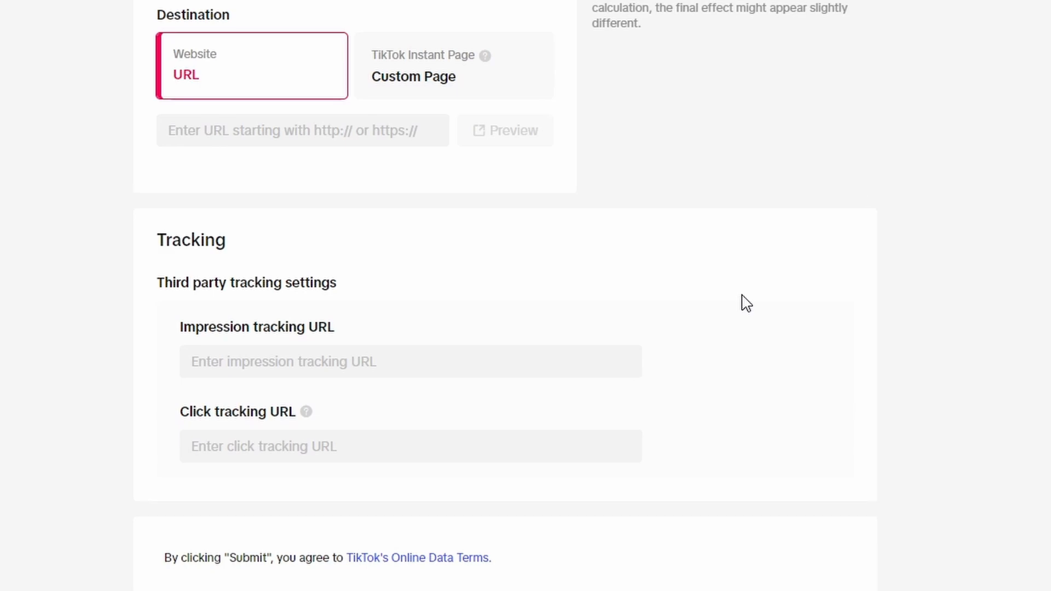
click(226, 357)
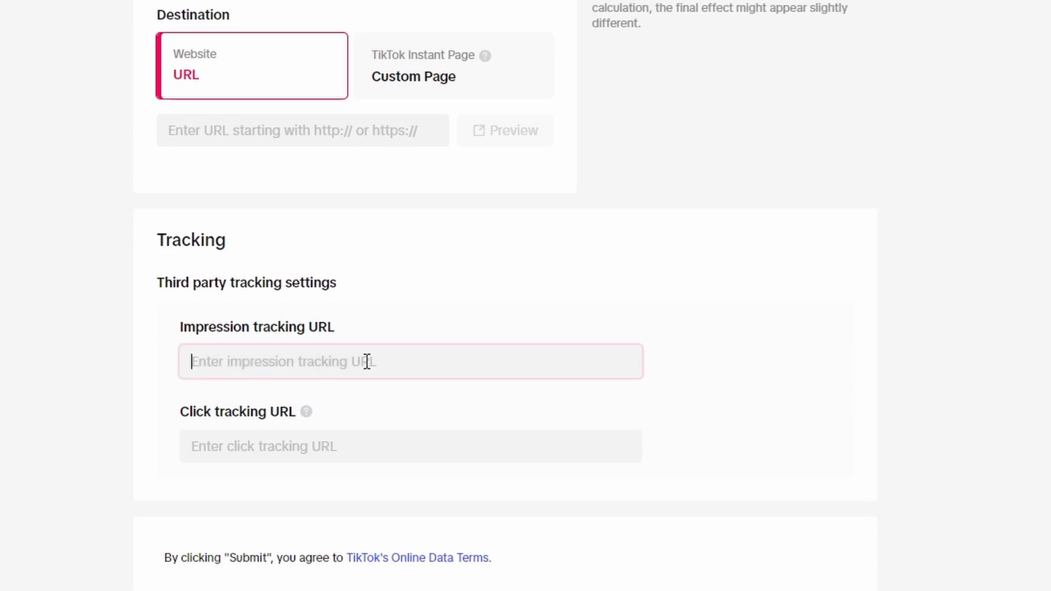
click(354, 445)
click(122, 371)
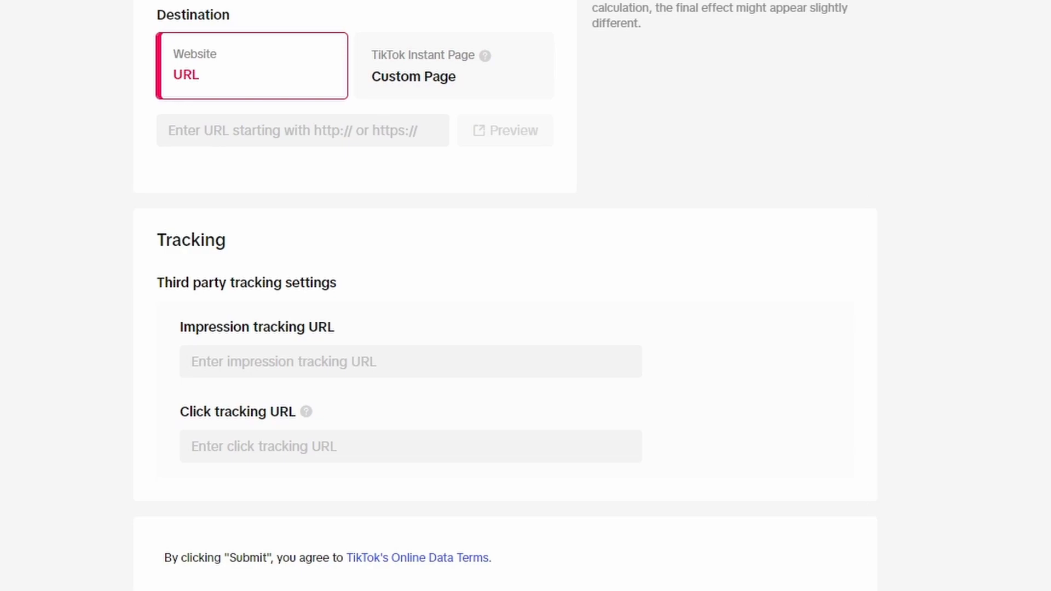
Step: Examine the available audience estimate for the ad group
scroll(850, 383, up, 1)
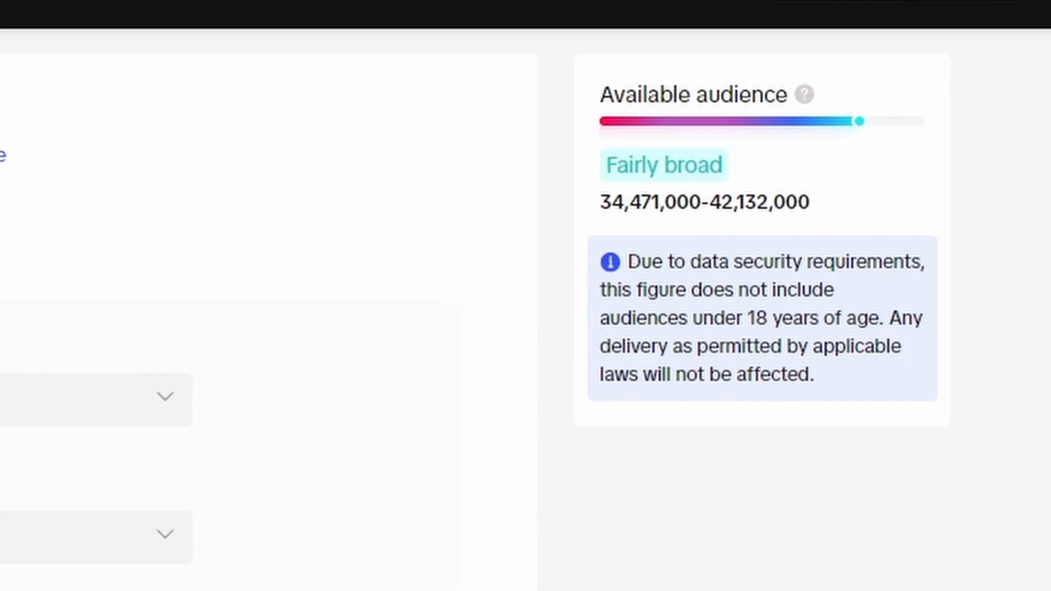
scroll(268, 307, down, 3)
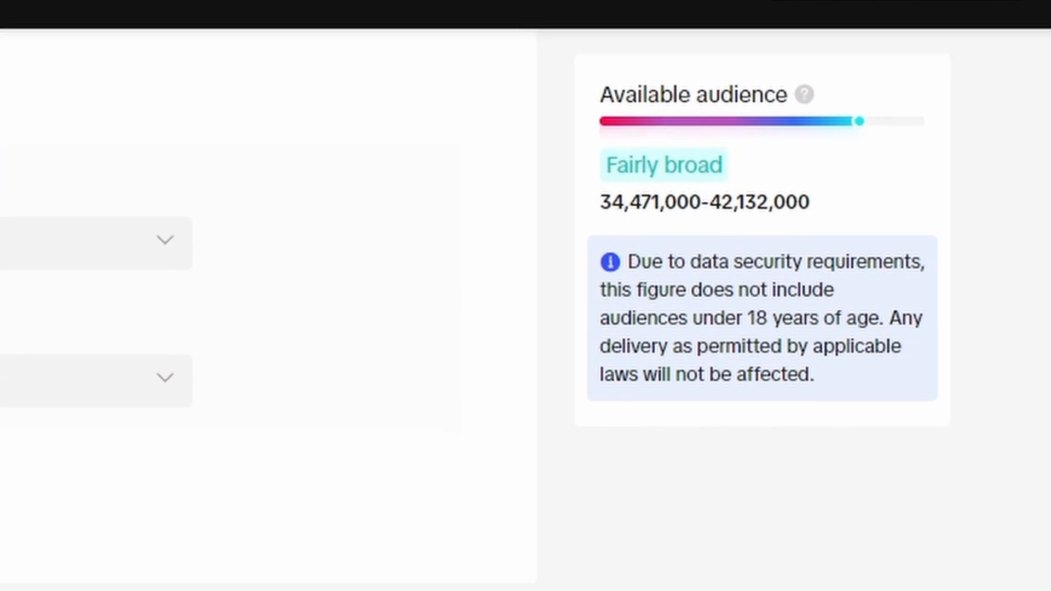
triple_click(619, 94)
drag(595, 211, 665, 208)
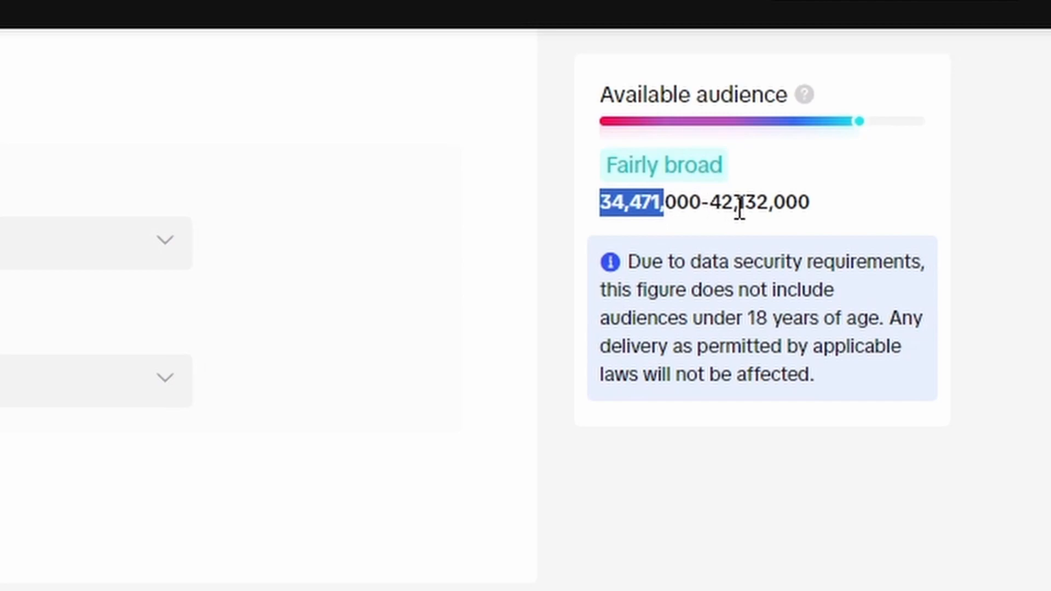
click(713, 197)
drag(617, 171, 718, 182)
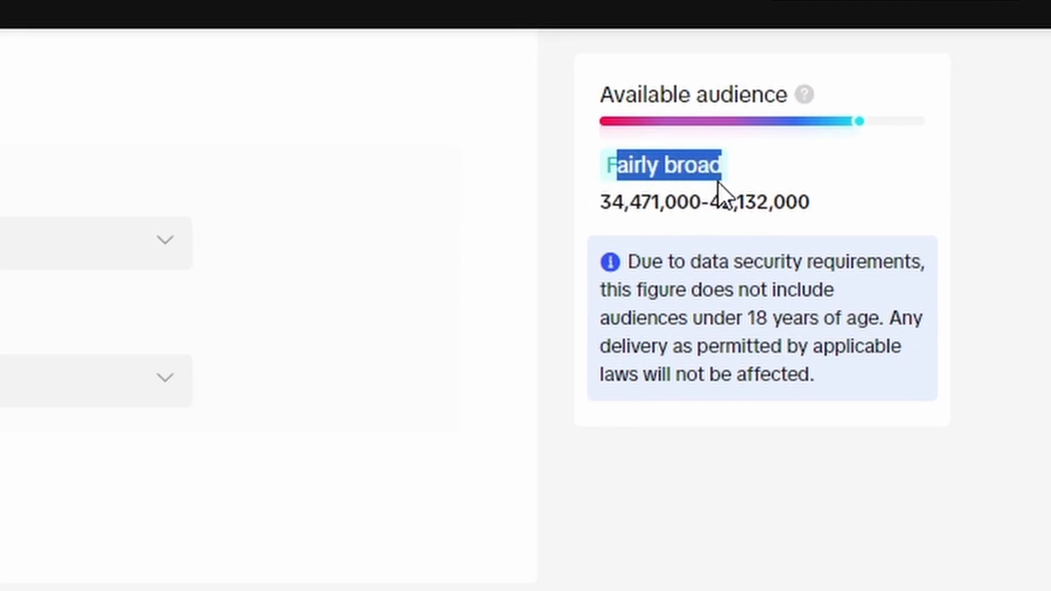
click(987, 232)
scroll(500, 419, up, 1)
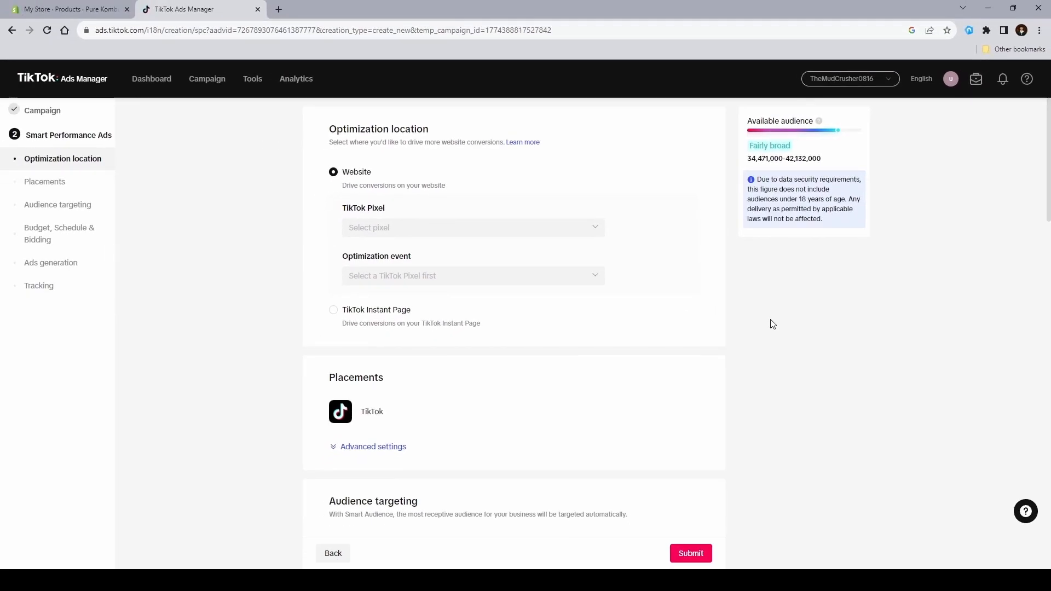
Step: Open the Analytics menu to monitor campaign performance
mouse_move(289, 89)
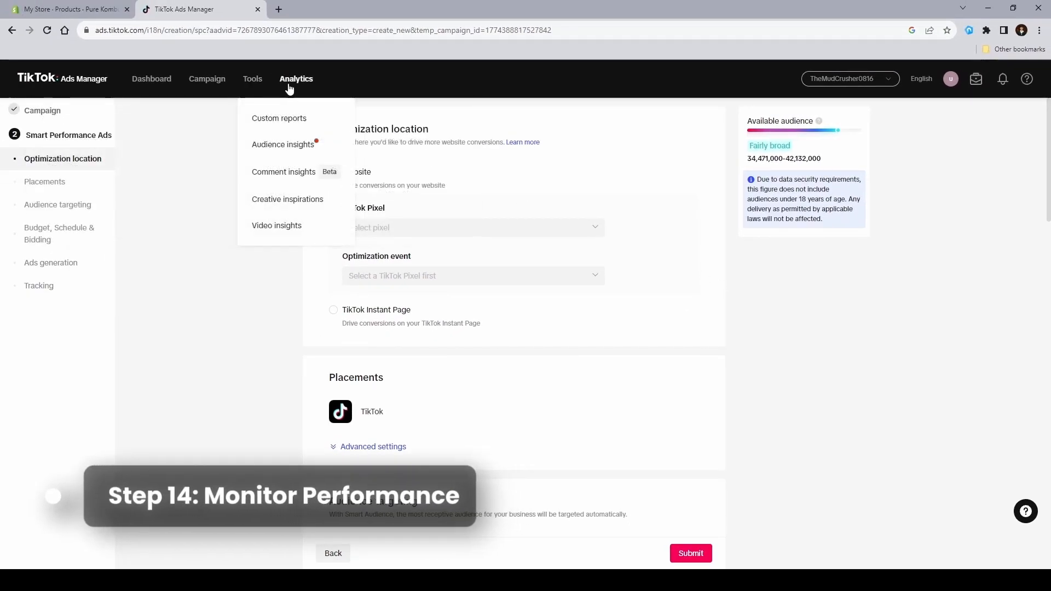